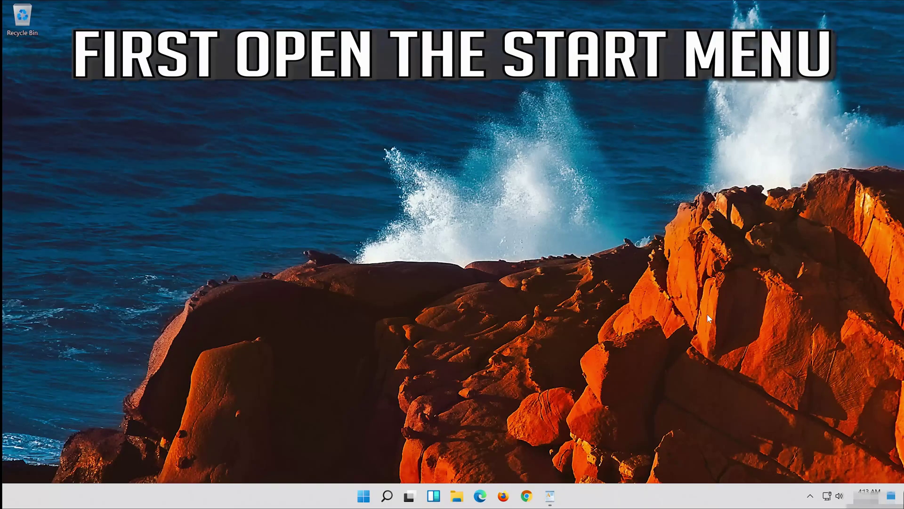
- Open the Other troubleshooters page under System > Troubleshoot in Windows Settings
key("super")
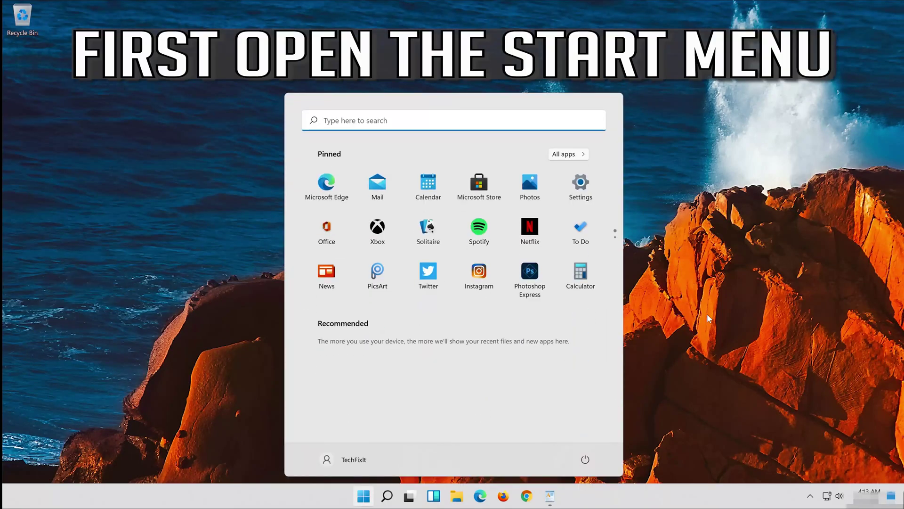
left_click(586, 183)
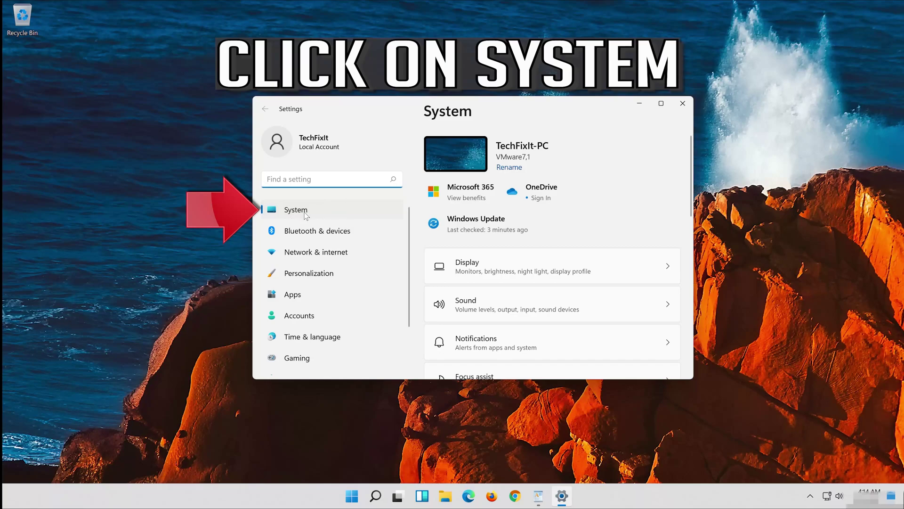
scroll(525, 297, "down", 3)
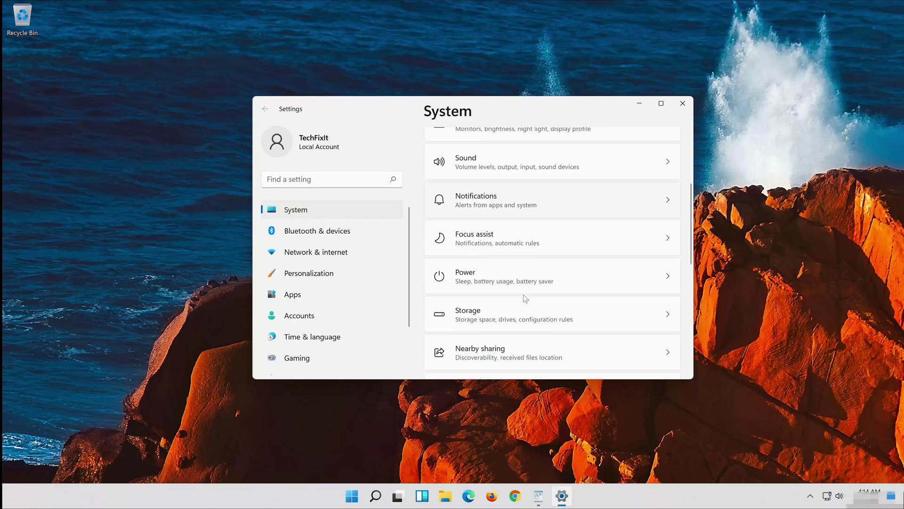
scroll(523, 295, "down", 5)
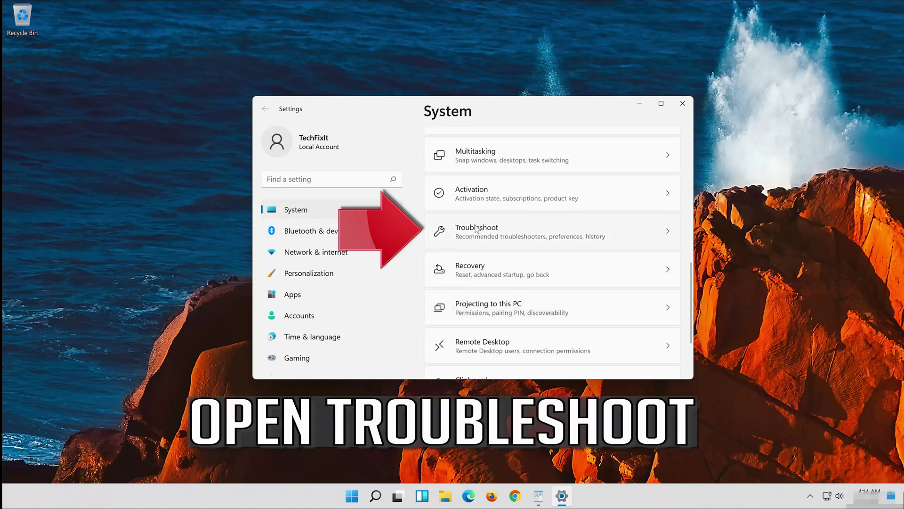
left_click(563, 238)
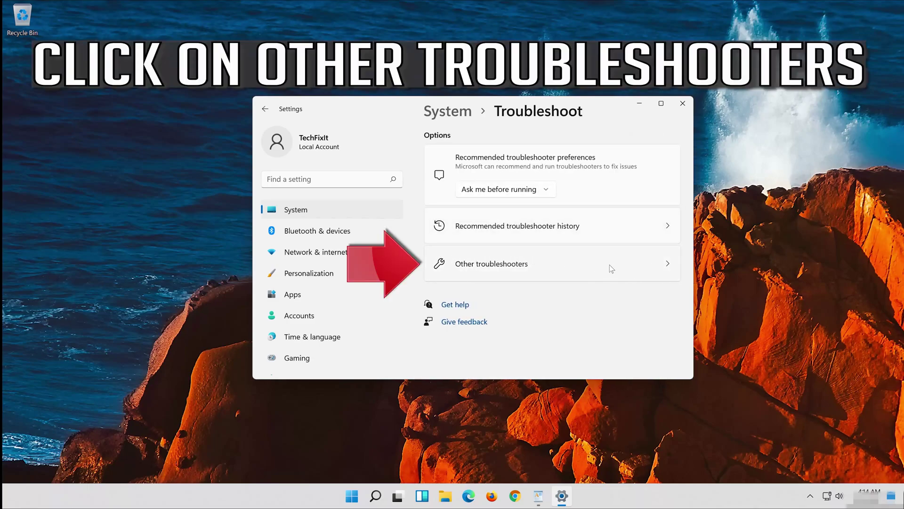
left_click(522, 272)
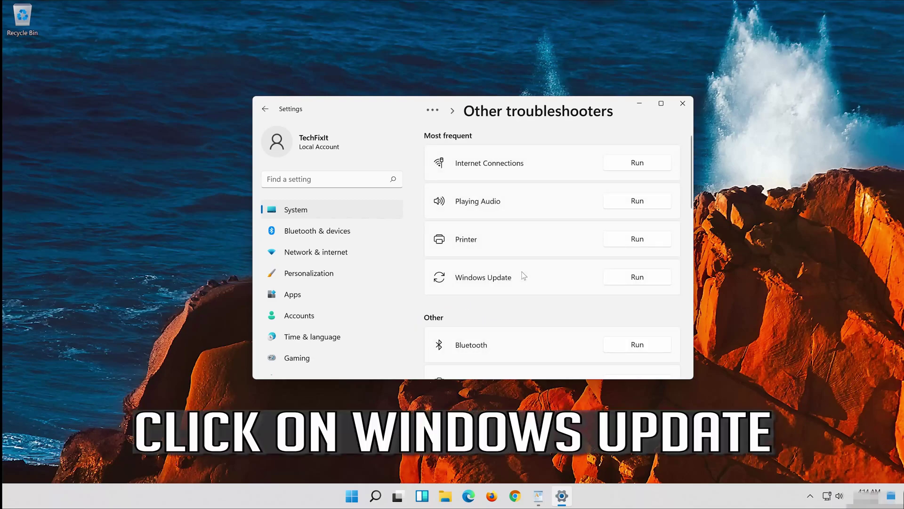
- Run the Windows Update troubleshooter, and close it and Settings once it completes
left_click(641, 279)
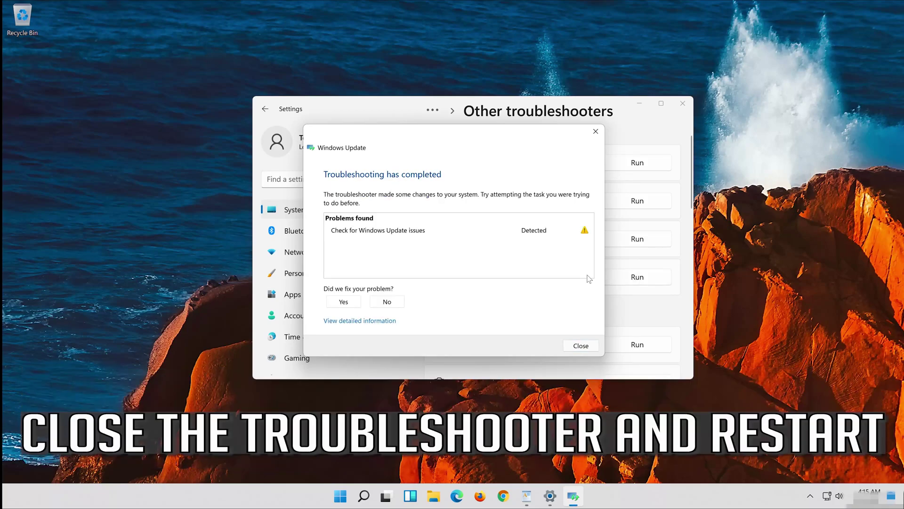
left_click(582, 344)
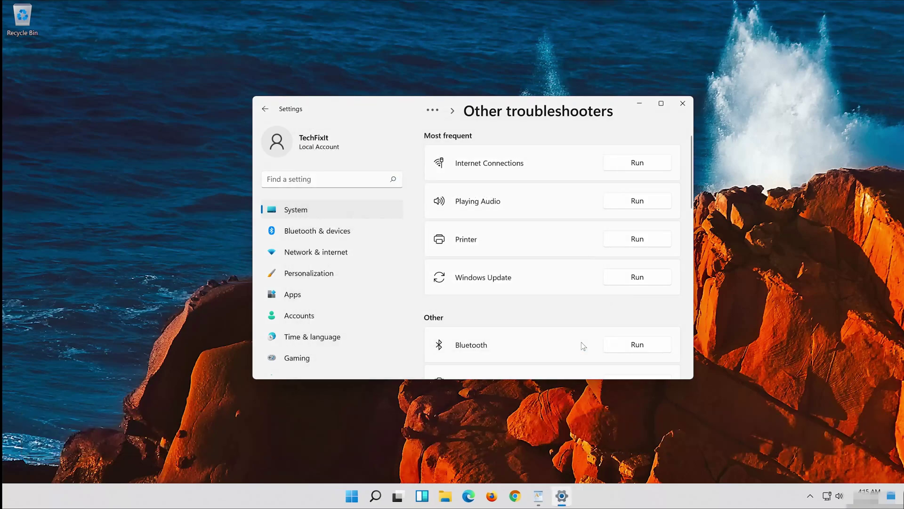
left_click(682, 103)
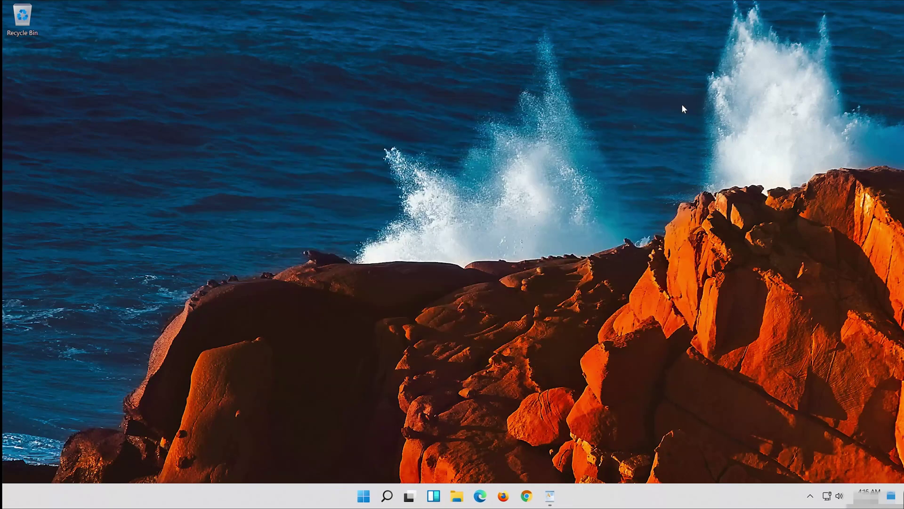
- Restart the computer after the troubleshooter run
left_click(365, 492)
left_click(585, 459)
left_click(590, 437)
- Search for notepad and open a blank Notepad document
left_click(363, 501)
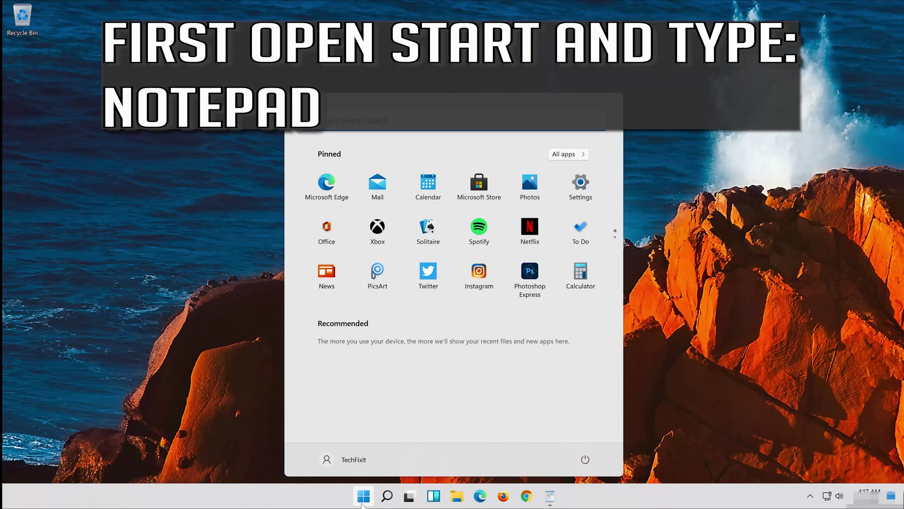
type("notepad")
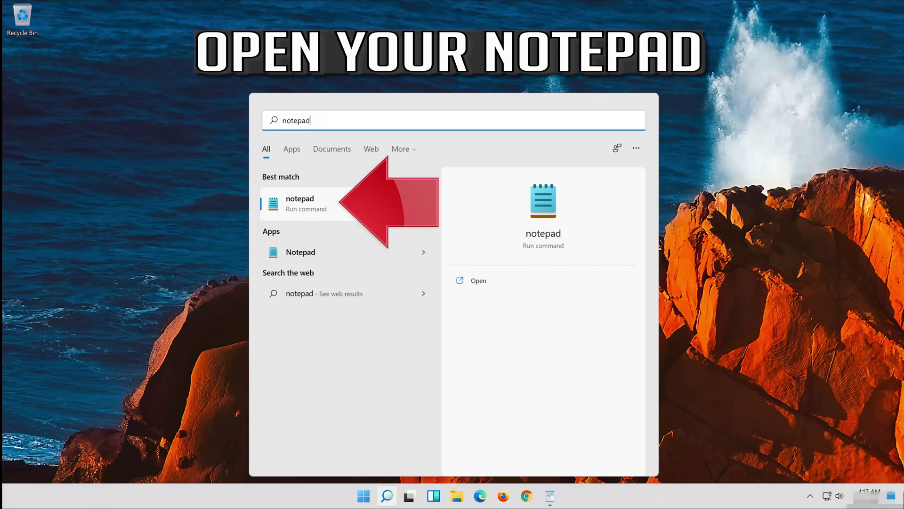
left_click(359, 203)
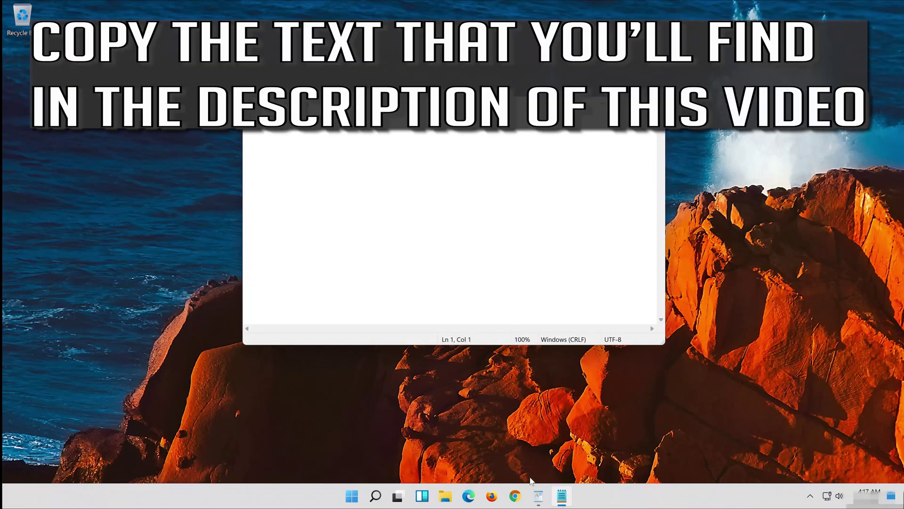
- Switch to the open WordPad document, copy the whole command script from net stop bits to net start cryptsvc, and minimize WordPad
left_click(539, 495)
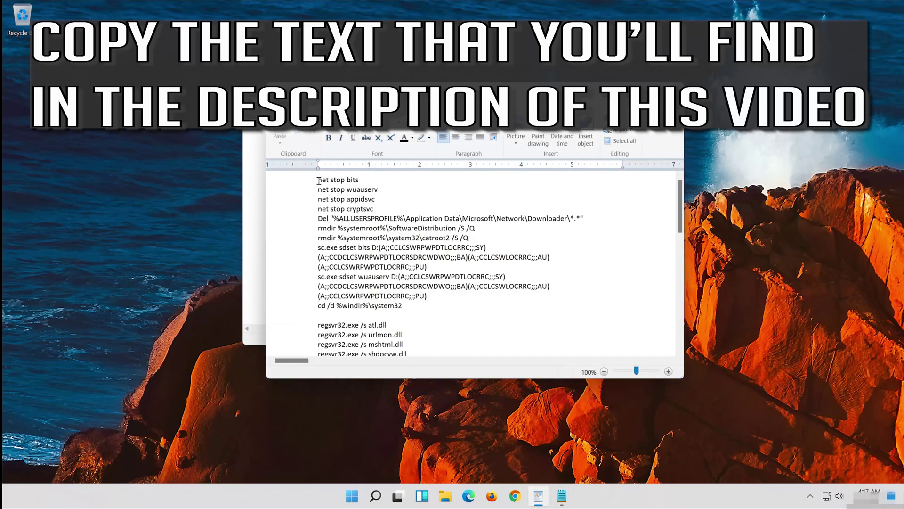
left_click_drag(319, 180, 391, 340)
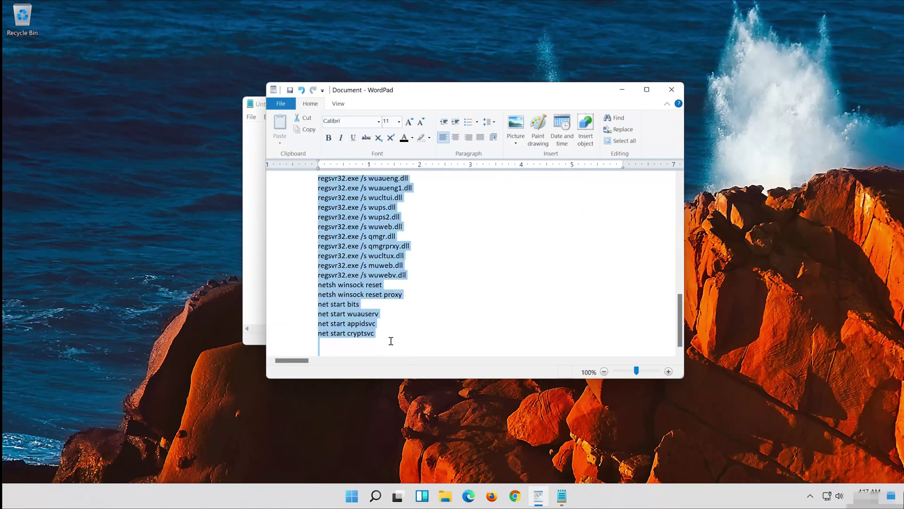
right_click(346, 295)
left_click(330, 311)
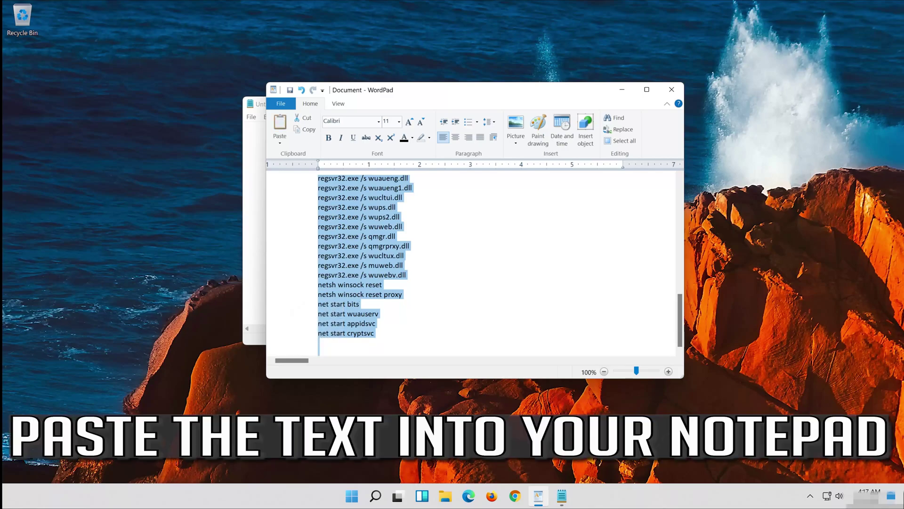
left_click(623, 90)
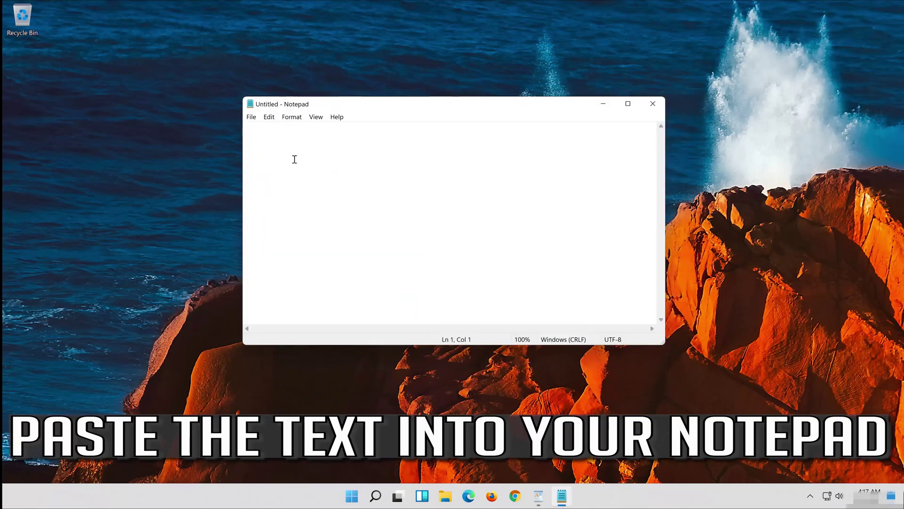
- Paste the copied command script into the empty Notepad document
right_click(277, 136)
left_click(208, 178)
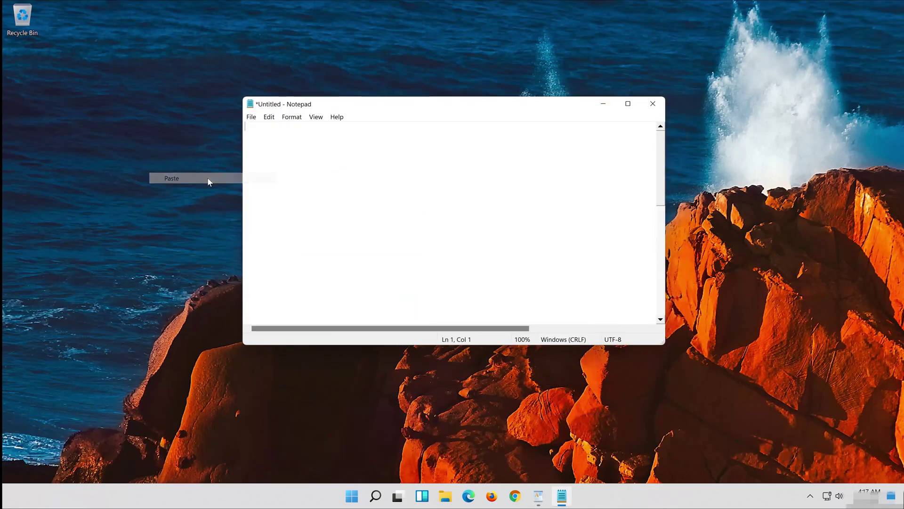
scroll(509, 204, "up", 10)
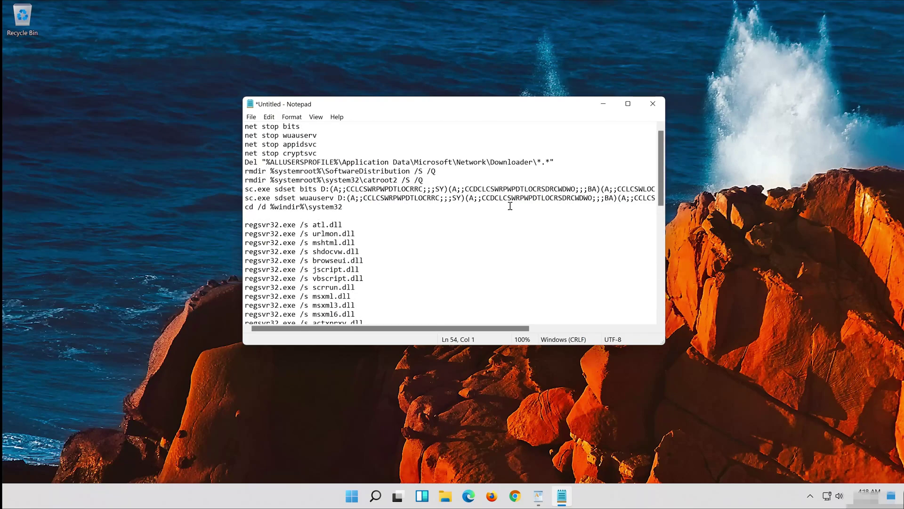
- Save the script to the Desktop as fix.bat with the file type All Files, and close Notepad
left_click(250, 117)
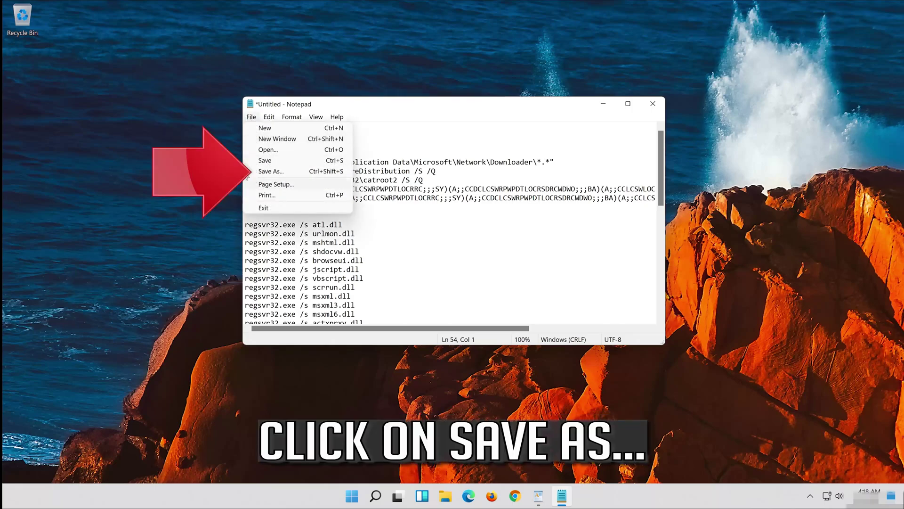
left_click(291, 177)
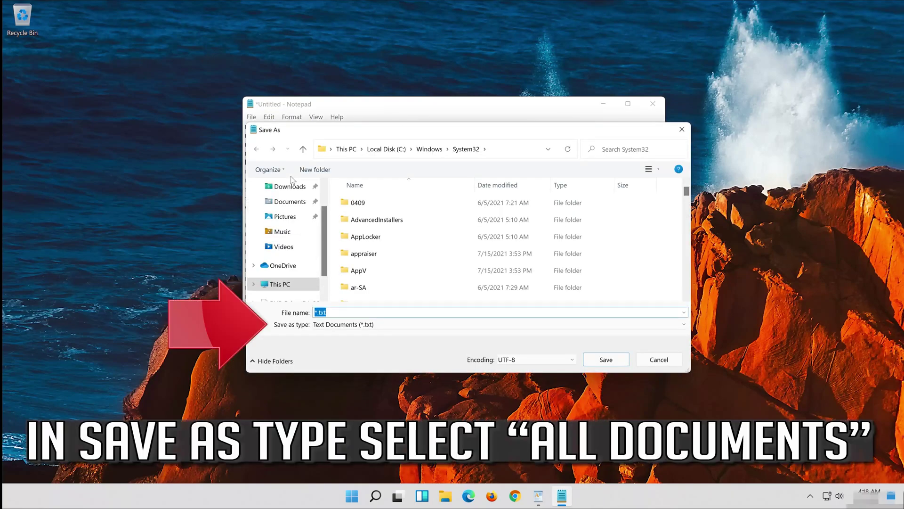
left_click(351, 325)
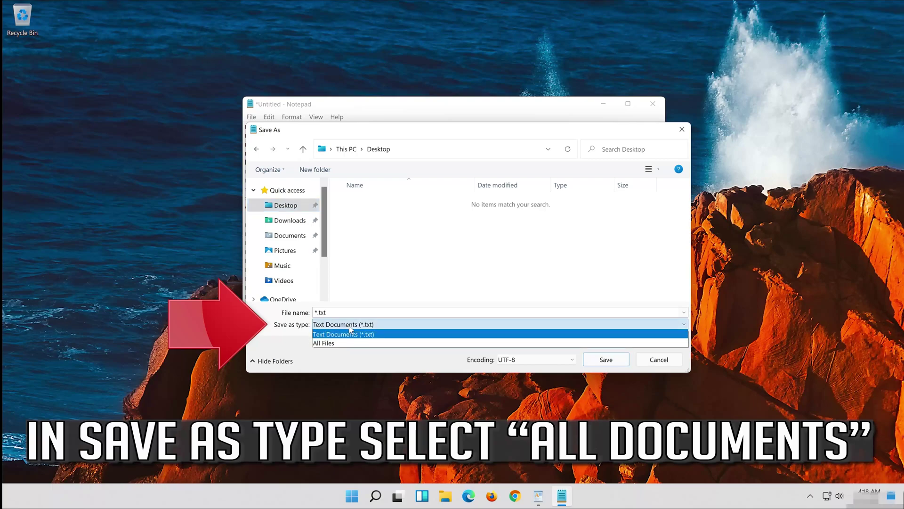
left_click(328, 343)
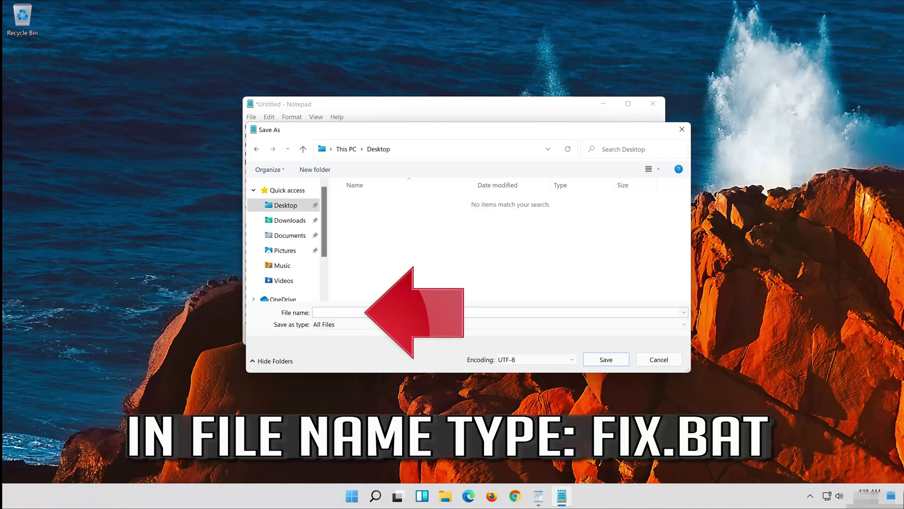
left_click(346, 314)
type("fix.bat")
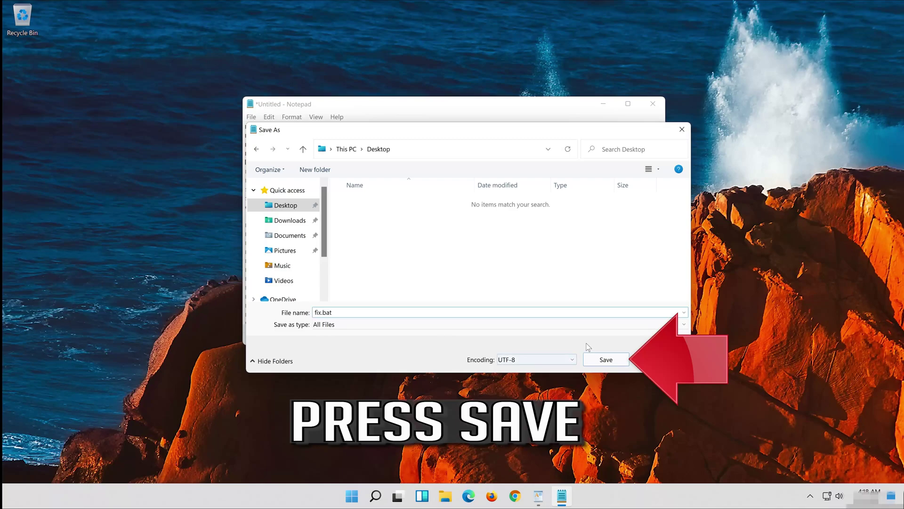
left_click(608, 360)
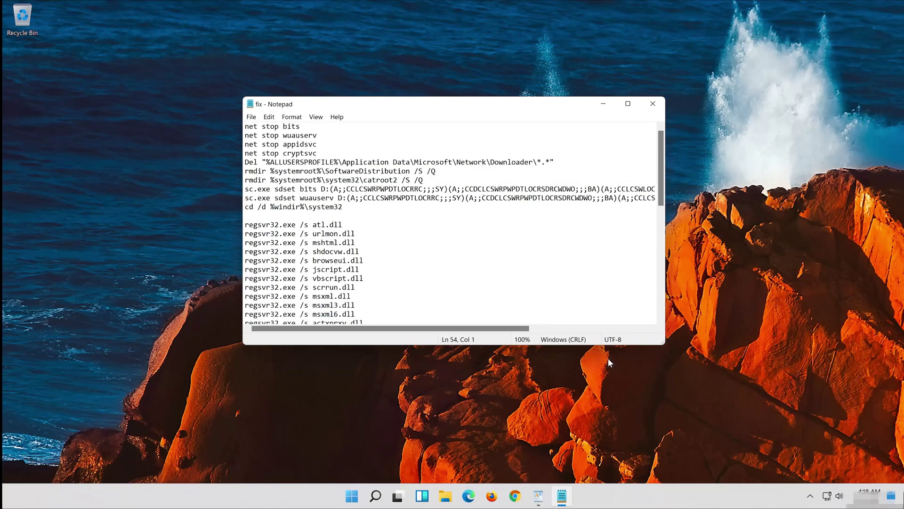
left_click(654, 103)
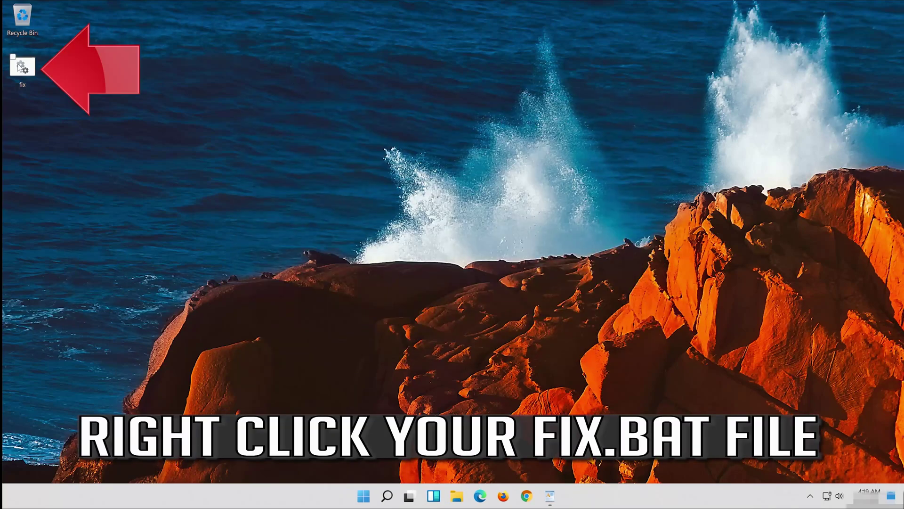
- Run the fix batch file on the desktop as administrator, allow the changes, and answer Y to the Downloader files deletion
right_click(21, 67)
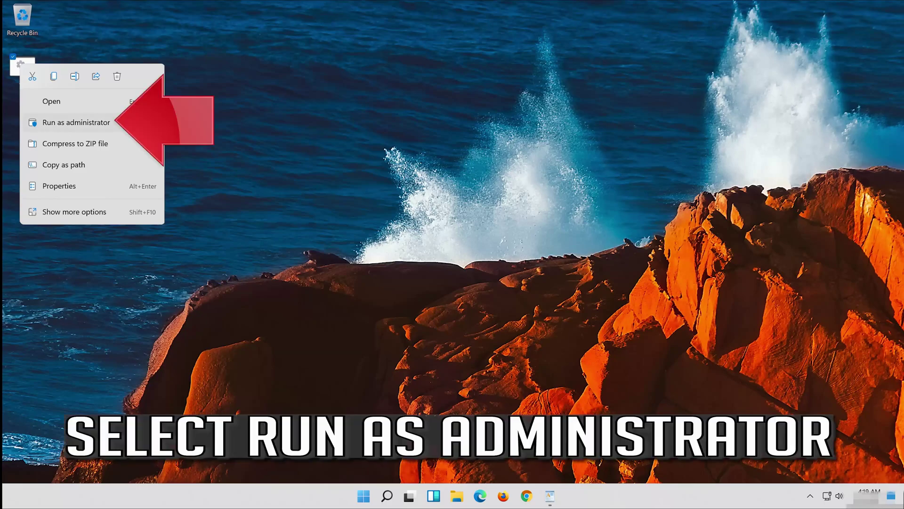
left_click(100, 127)
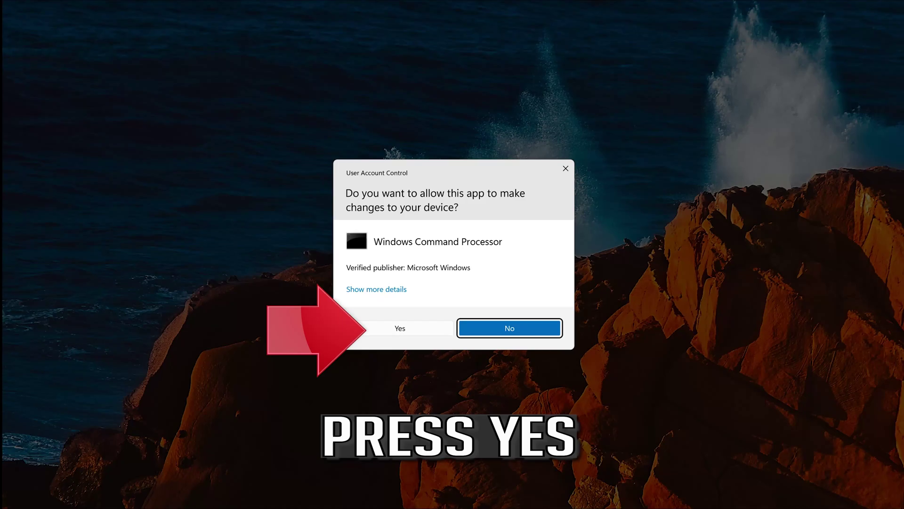
left_click(409, 332)
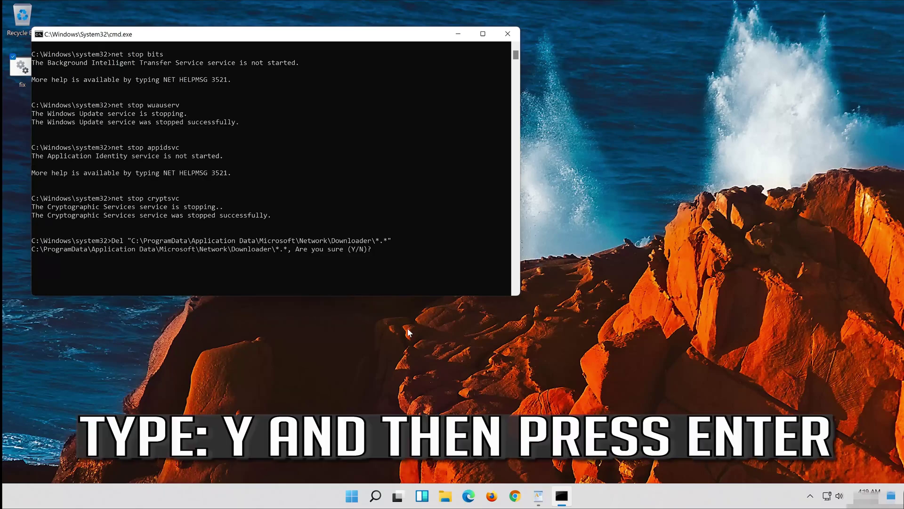
key("Return")
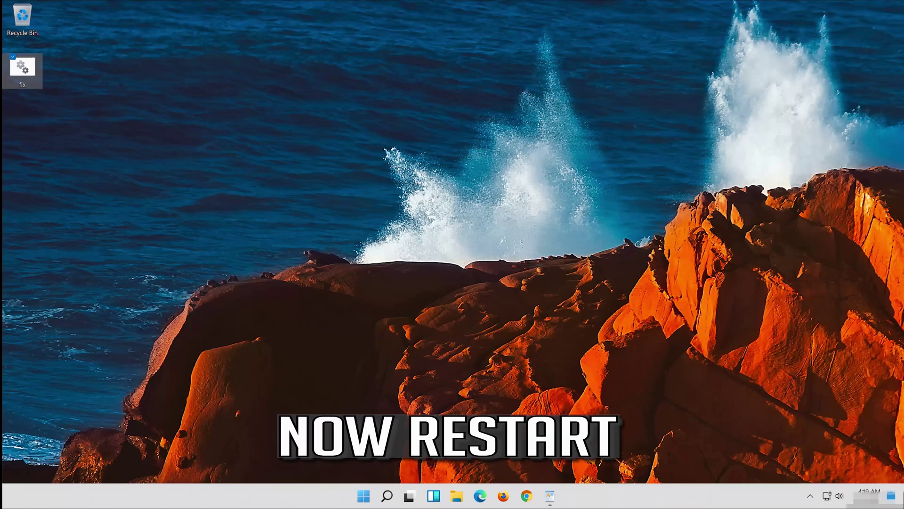
- Restart the computer to apply the batch file's repairs
left_click(359, 498)
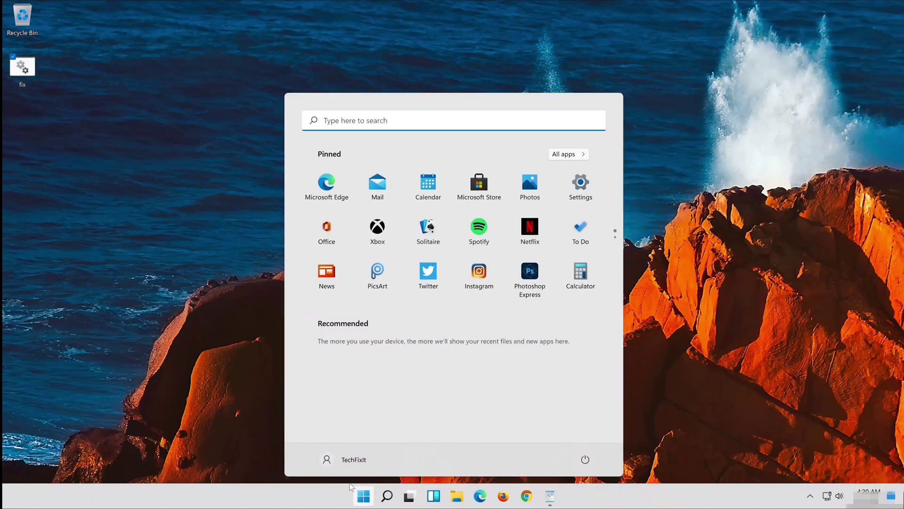
left_click(585, 460)
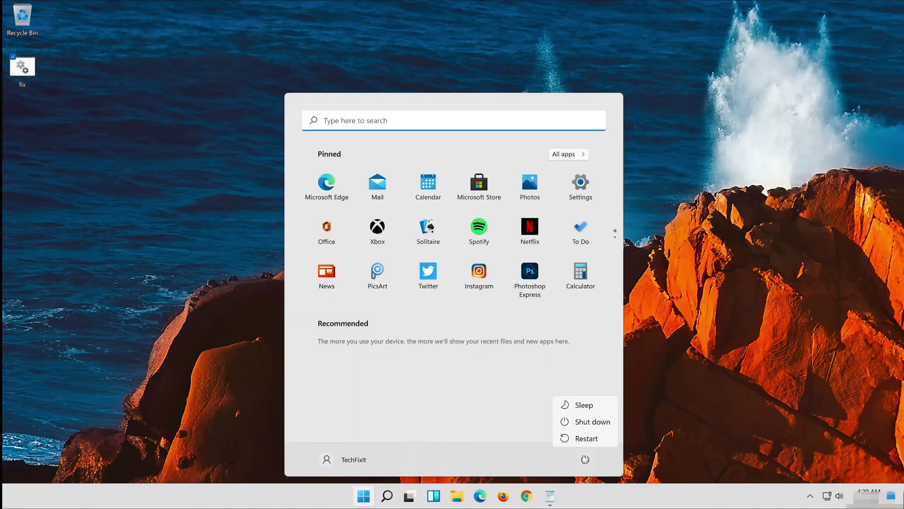
left_click(588, 437)
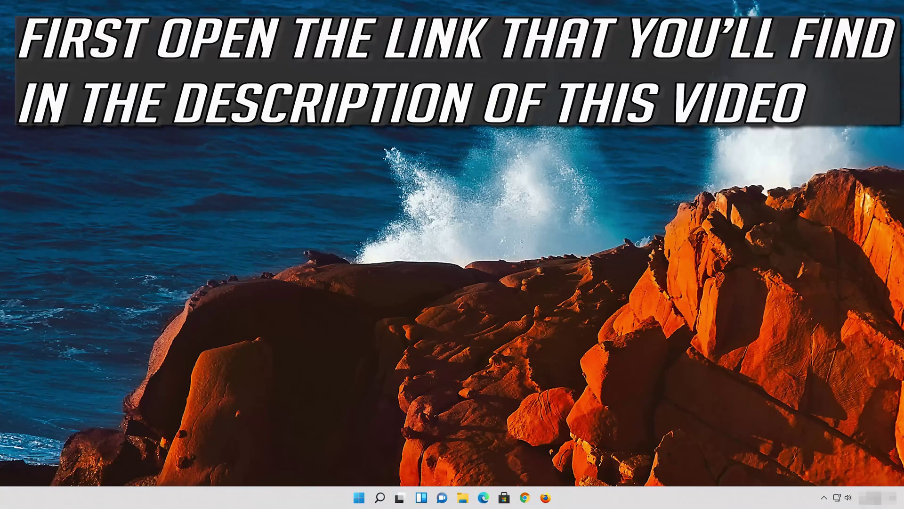
- Open Firefox and load the copied link to Microsoft's Download Windows 11 page, microsoft.com/en-us/software-download/windows11
left_click(546, 499)
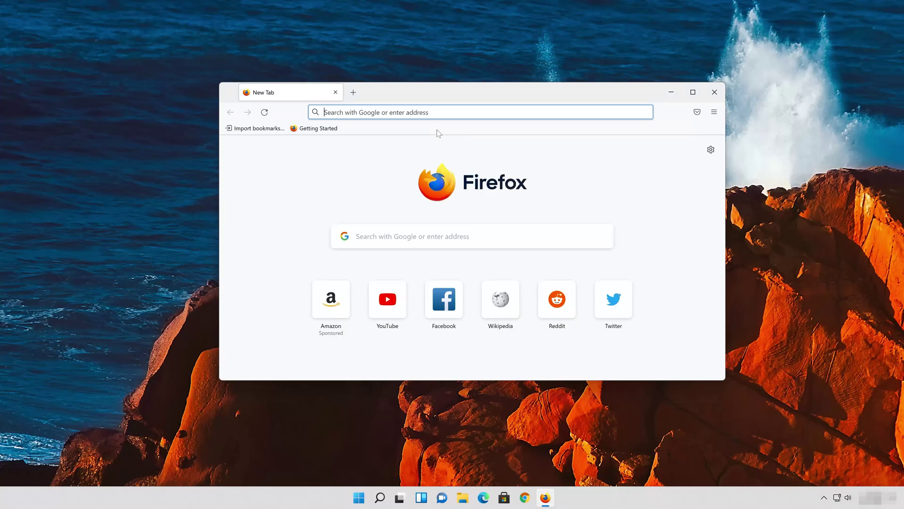
right_click(440, 112)
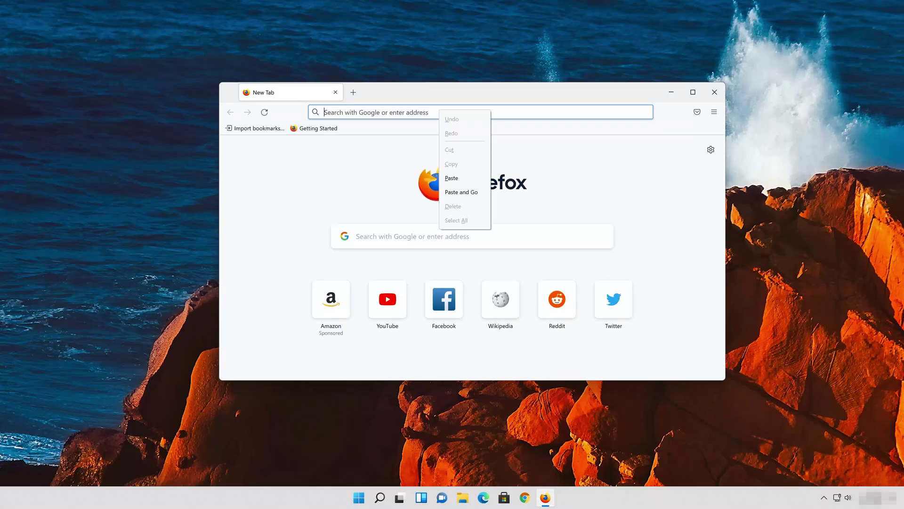
left_click(458, 193)
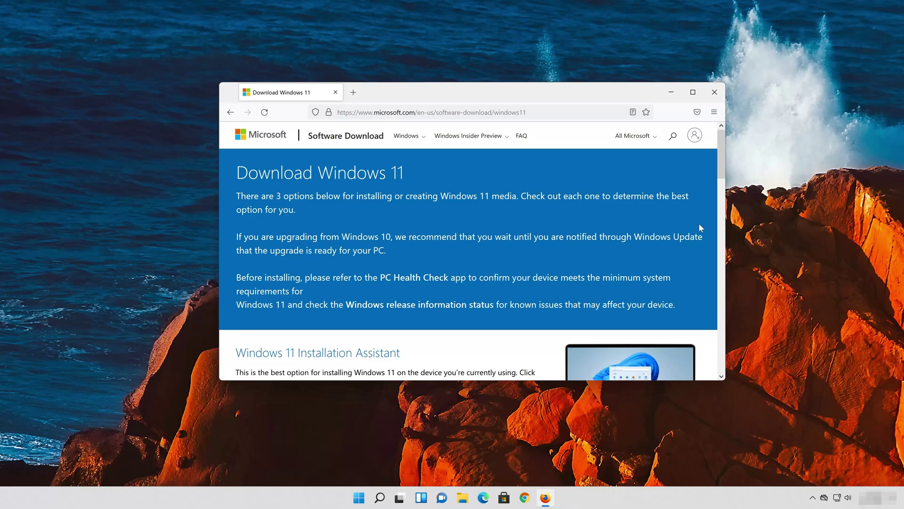
- Download MediaCreationToolW11.exe from the Create Windows 11 Installation Media section, save the file, and close the browser
scroll(693, 231, "down", 3)
scroll(688, 233, "down", 5)
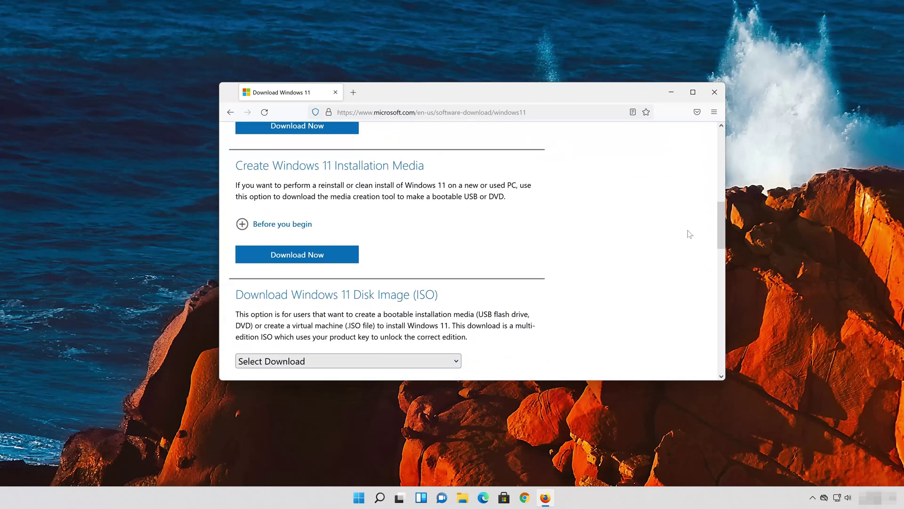
scroll(687, 232, "up", 3)
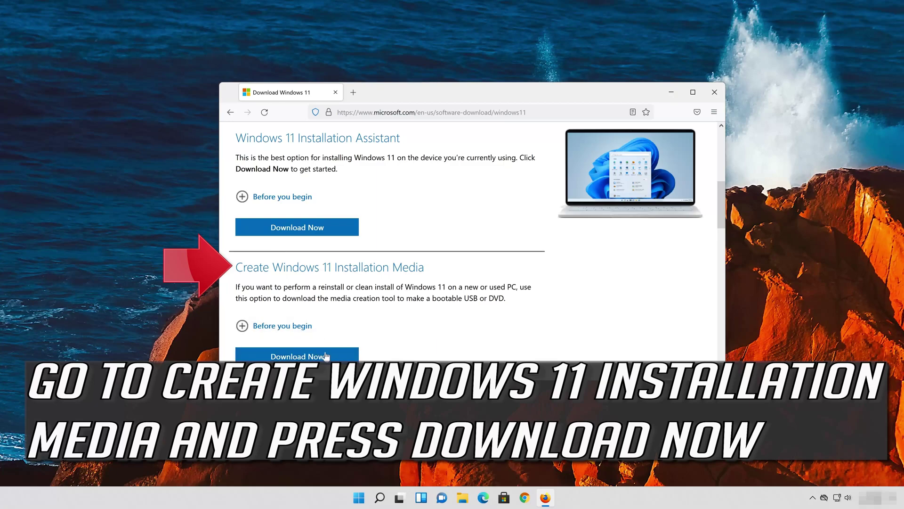
left_click(298, 356)
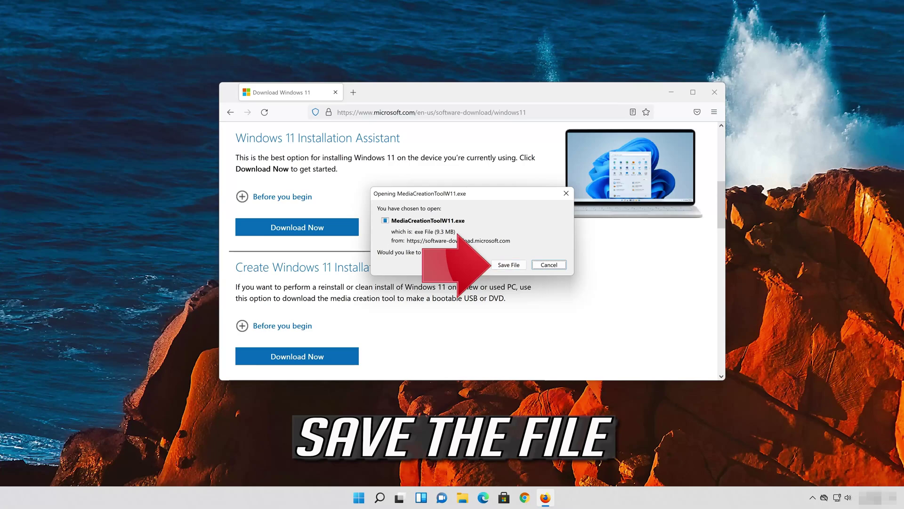
left_click(508, 268)
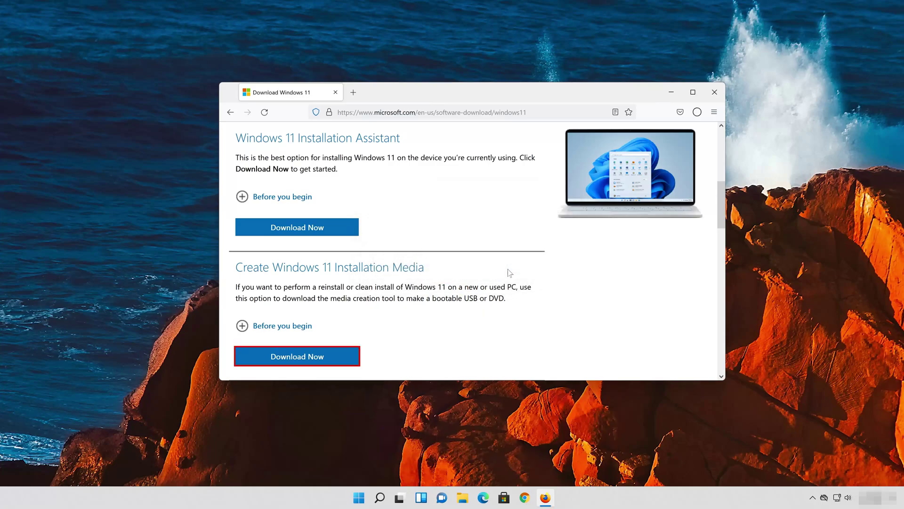
left_click(713, 98)
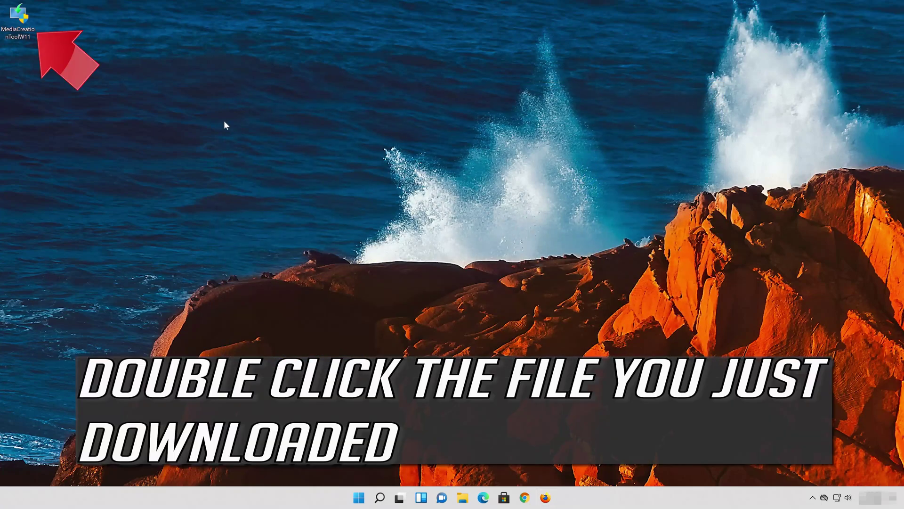
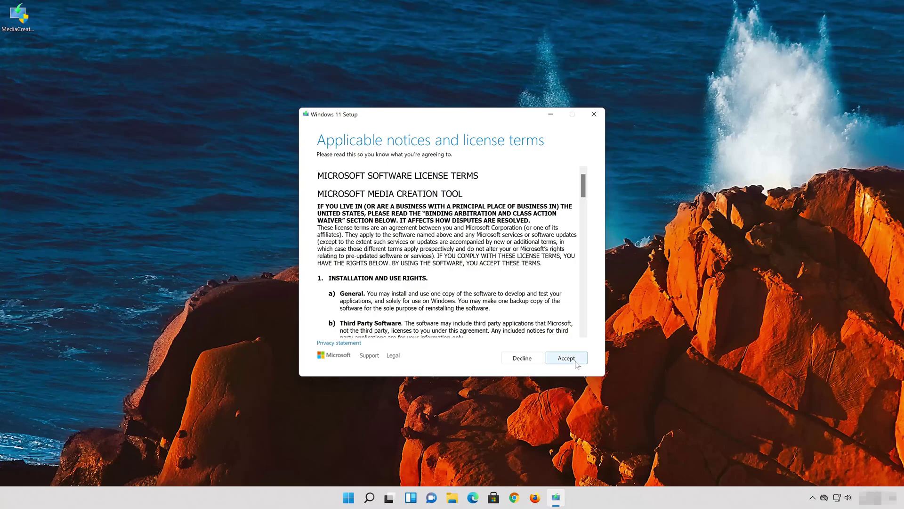
- Accept the media creation tool's license terms and continue with the recommended language and edition, English (United States) and Windows 11
left_click(576, 362)
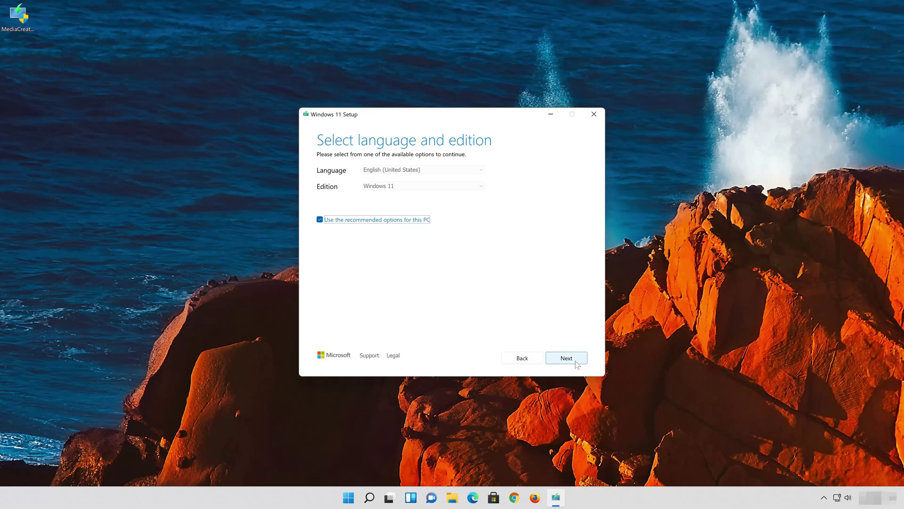
left_click(320, 220)
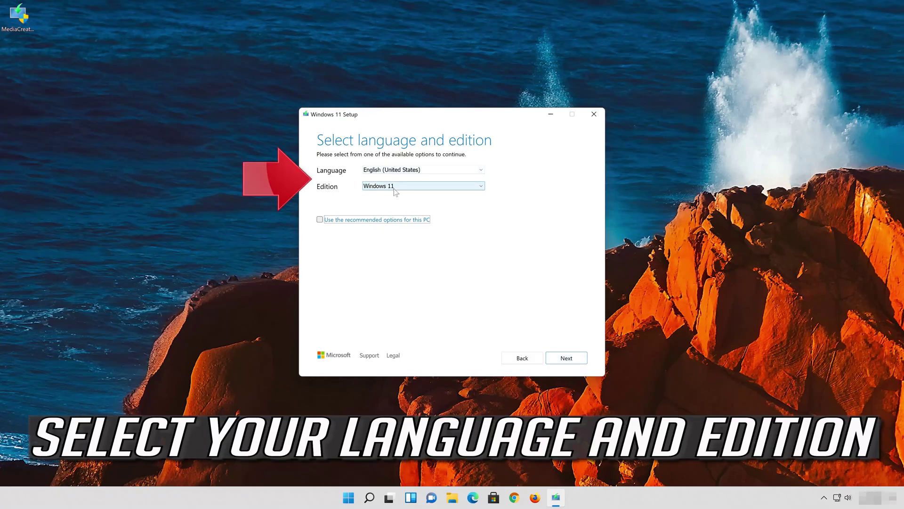
left_click(320, 219)
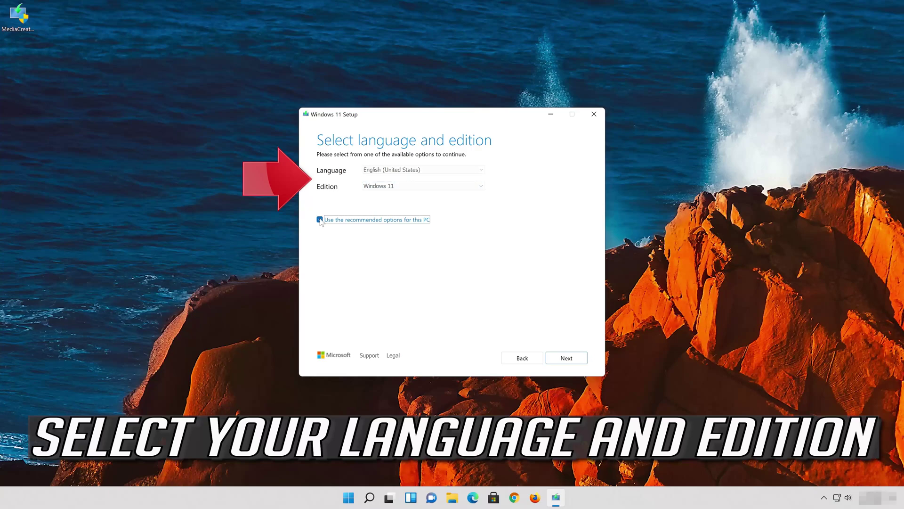
left_click(567, 358)
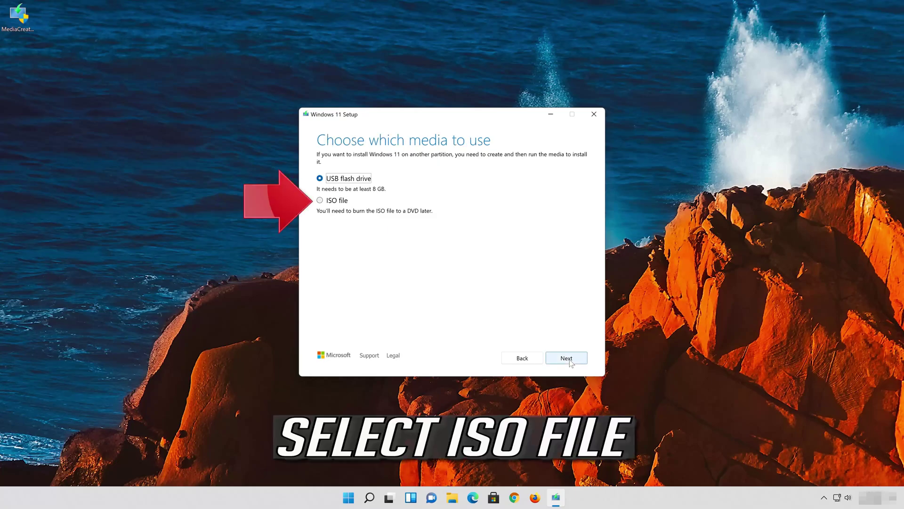
- Create the installation media as an ISO file saved to the Desktop as Windows 11, and finish the media creation tool
left_click(320, 201)
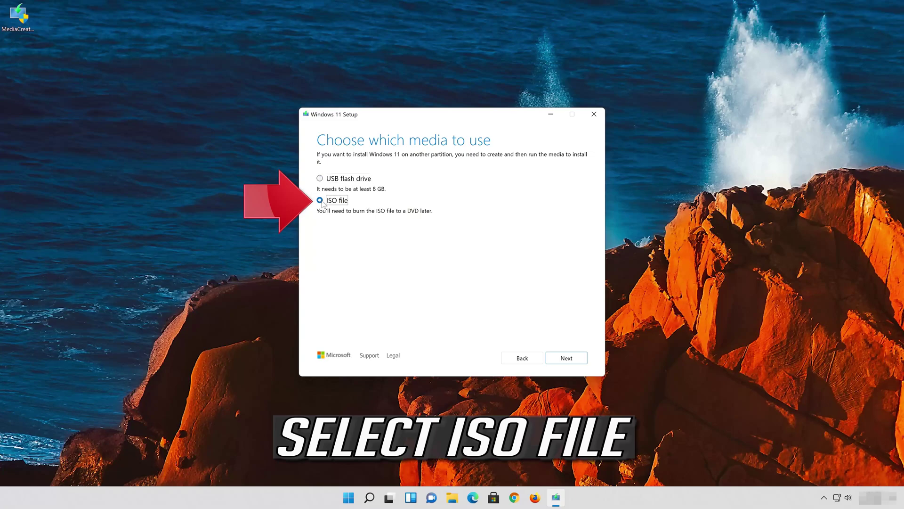
left_click(572, 356)
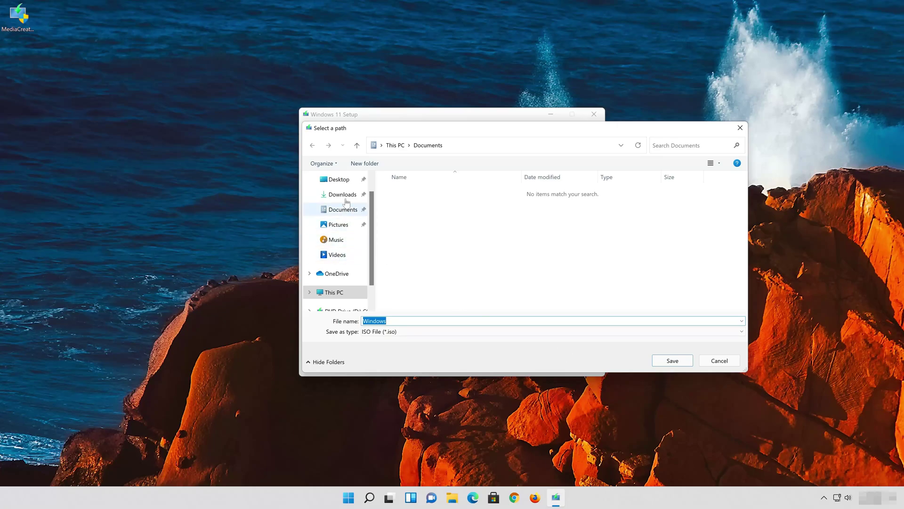
left_click(343, 179)
left_click(387, 321)
left_click(387, 321)
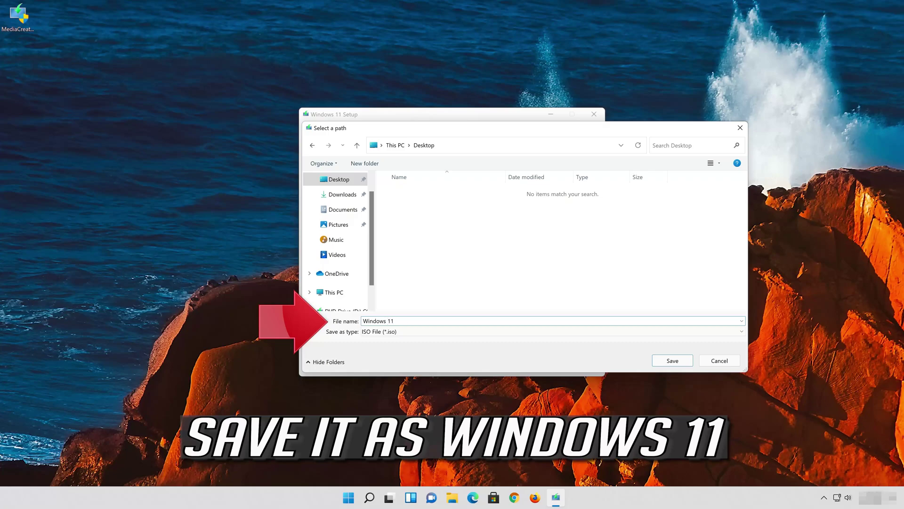
left_click(682, 365)
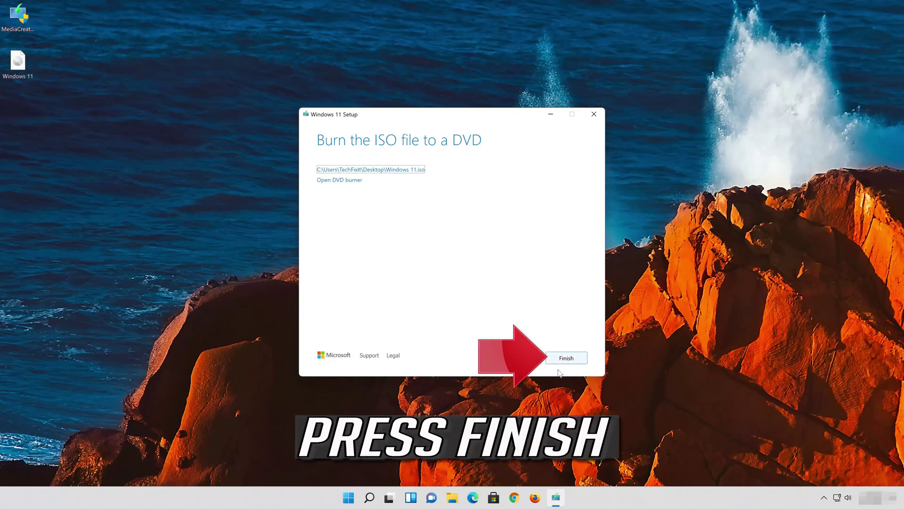
left_click(569, 359)
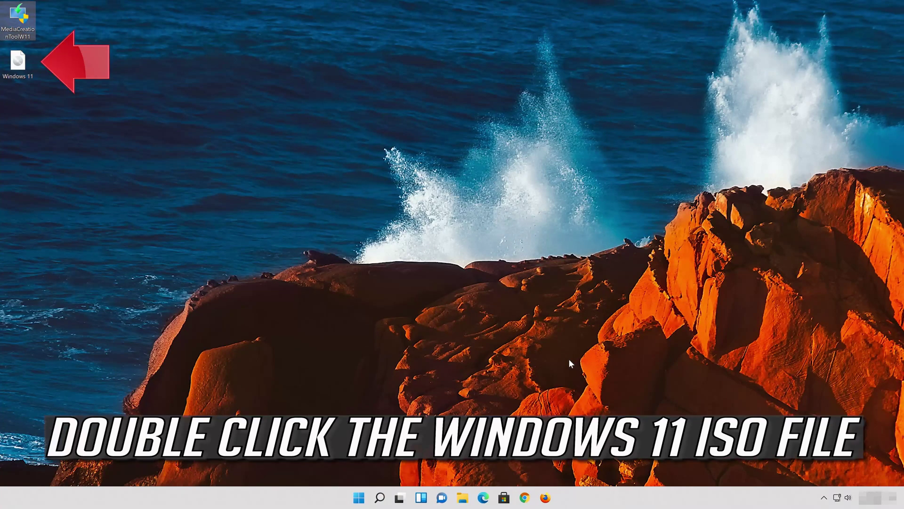
- Open the Windows 11 ISO on the desktop, run its setup application, allow the changes, and close the drive's folder window
left_click(22, 70)
double_click(22, 70)
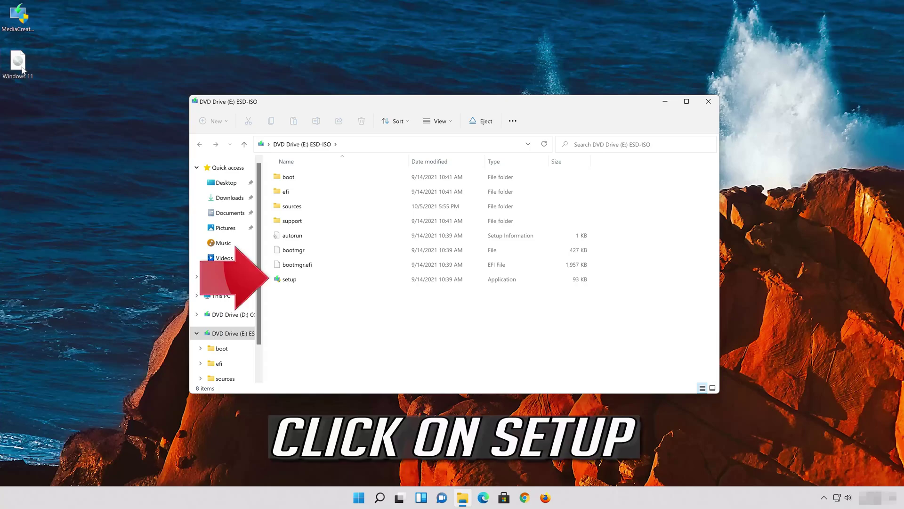
left_click(315, 276)
double_click(315, 276)
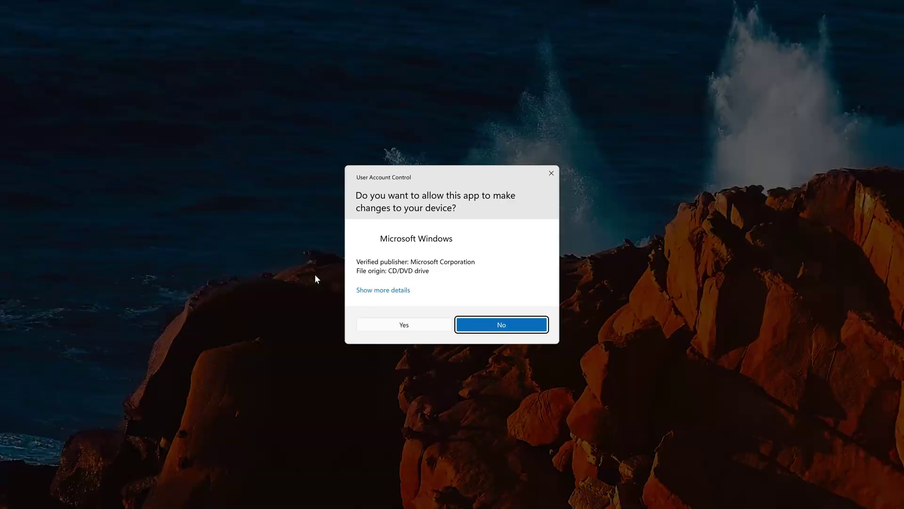
left_click(409, 326)
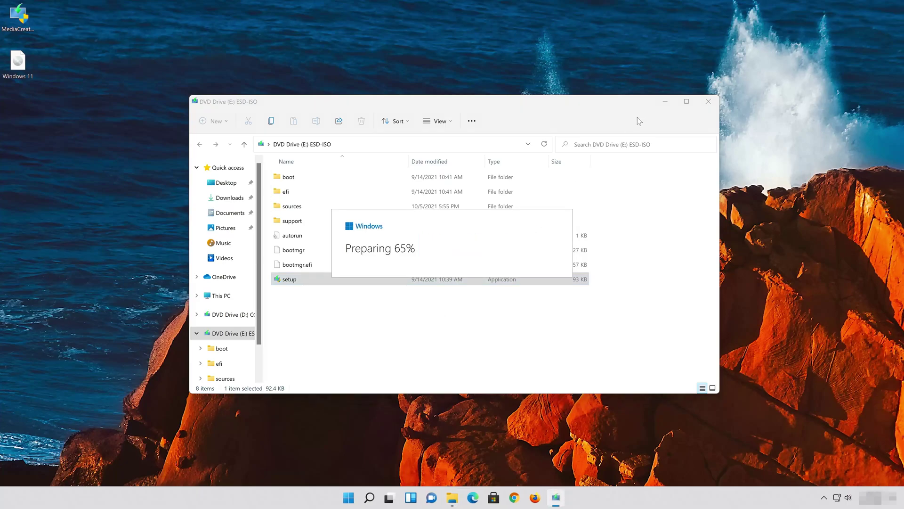
left_click(706, 101)
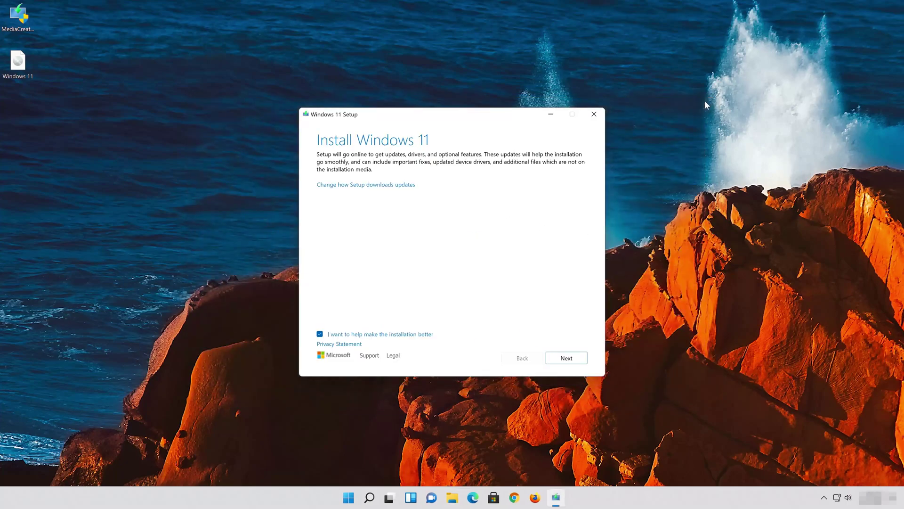
- Accept the license terms in Windows 11 Setup, choose to keep personal files and apps, and start the installation
left_click(574, 362)
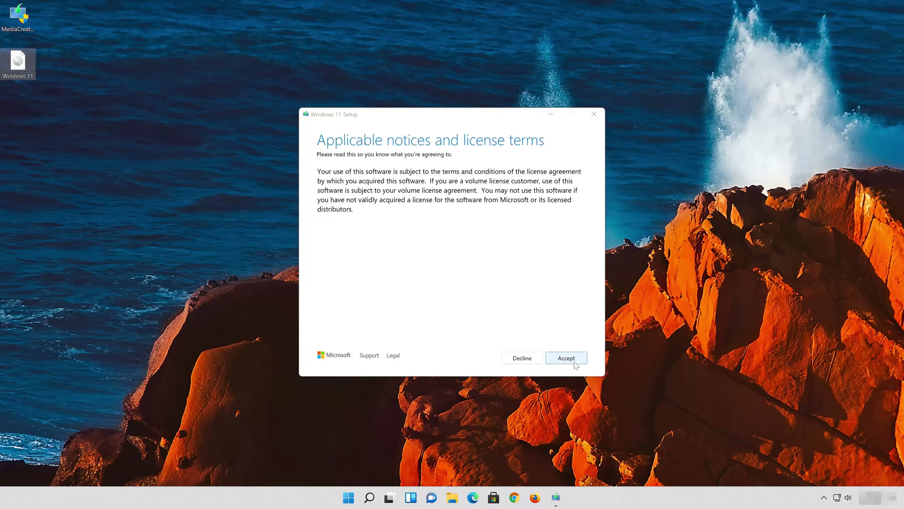
left_click(565, 363)
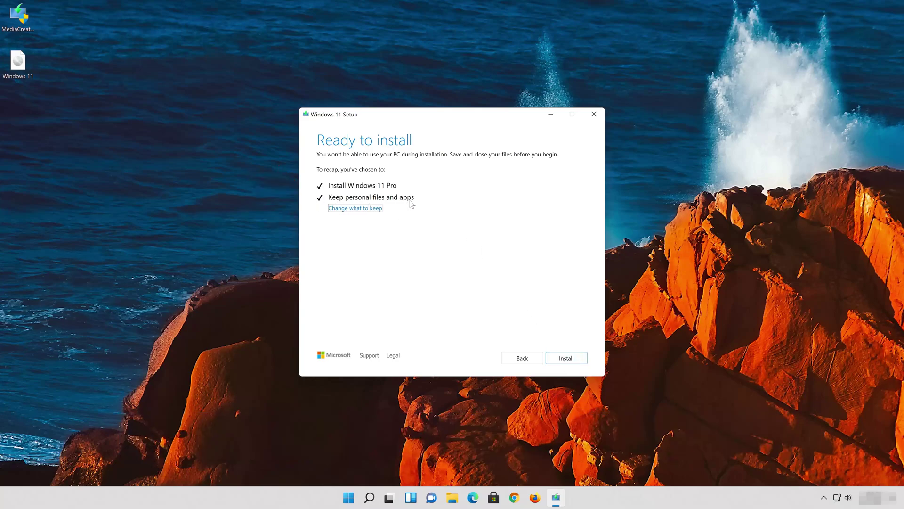
left_click(380, 209)
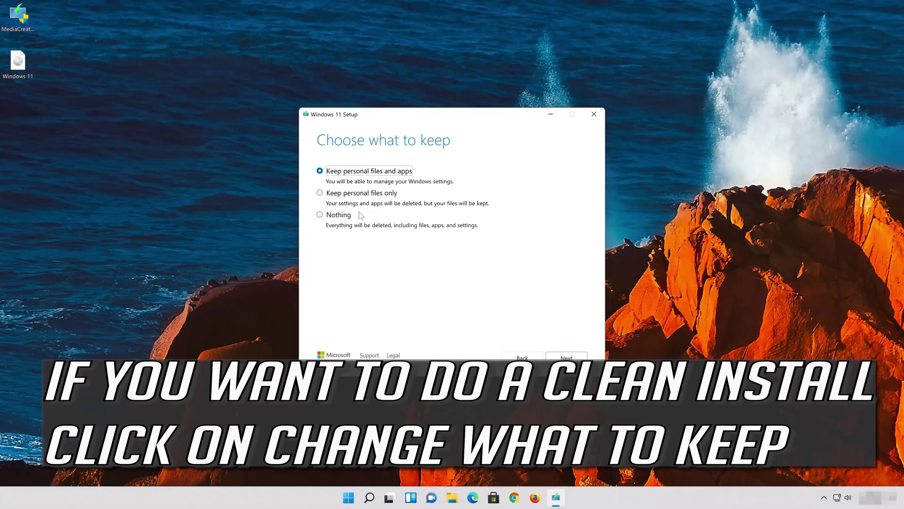
left_click(572, 359)
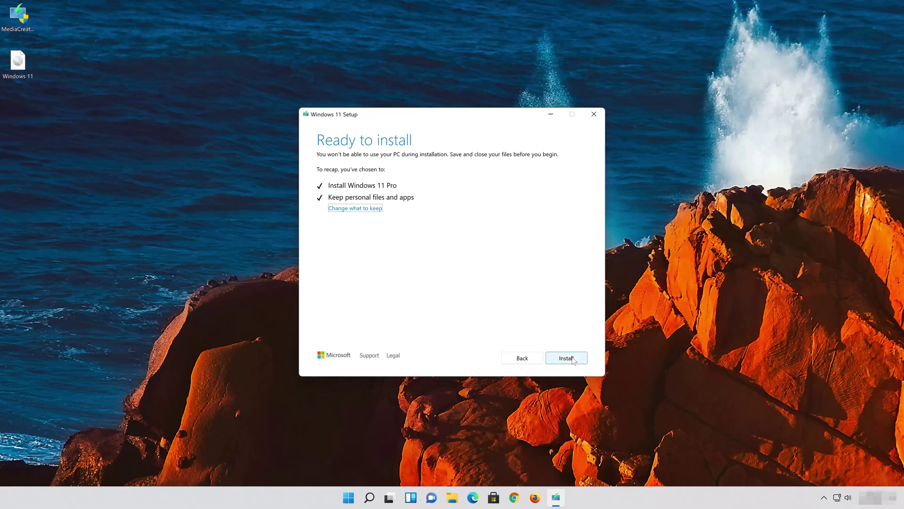
left_click(567, 358)
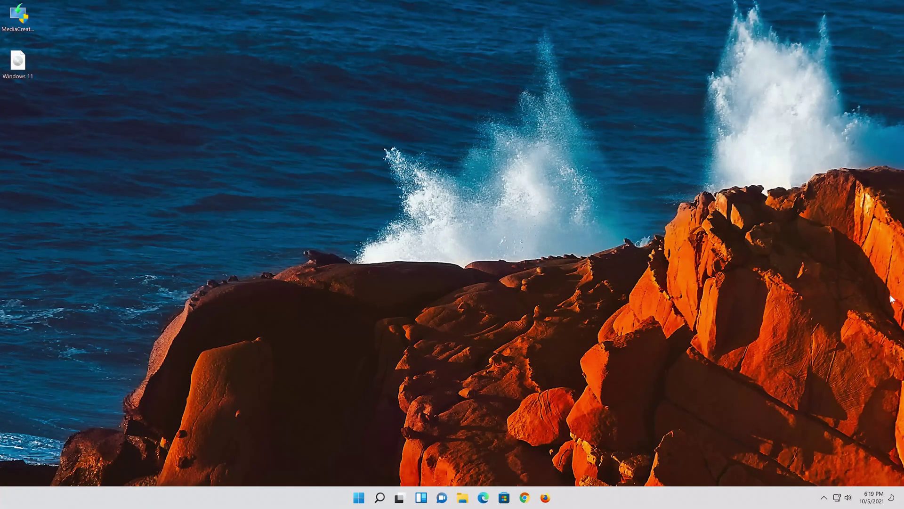
left_click(463, 497)
right_click(332, 275)
left_click(270, 242)
right_click(238, 315)
left_click(271, 381)
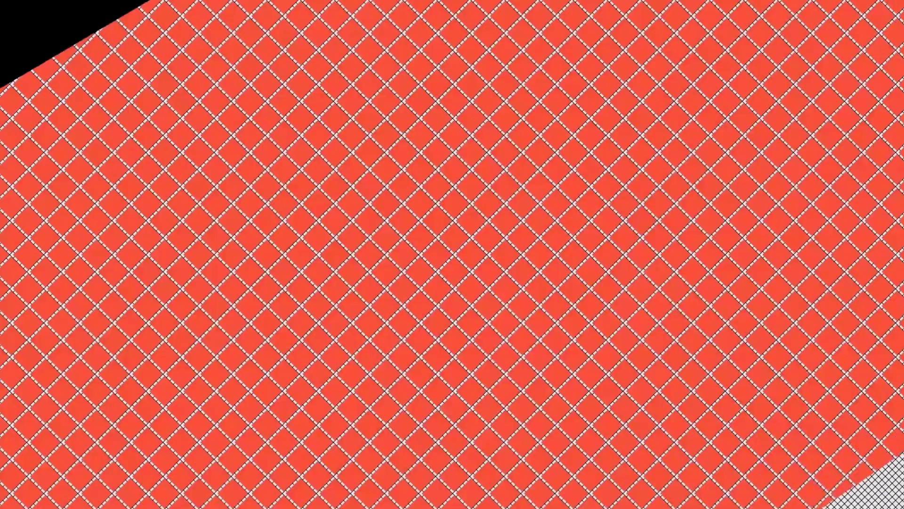